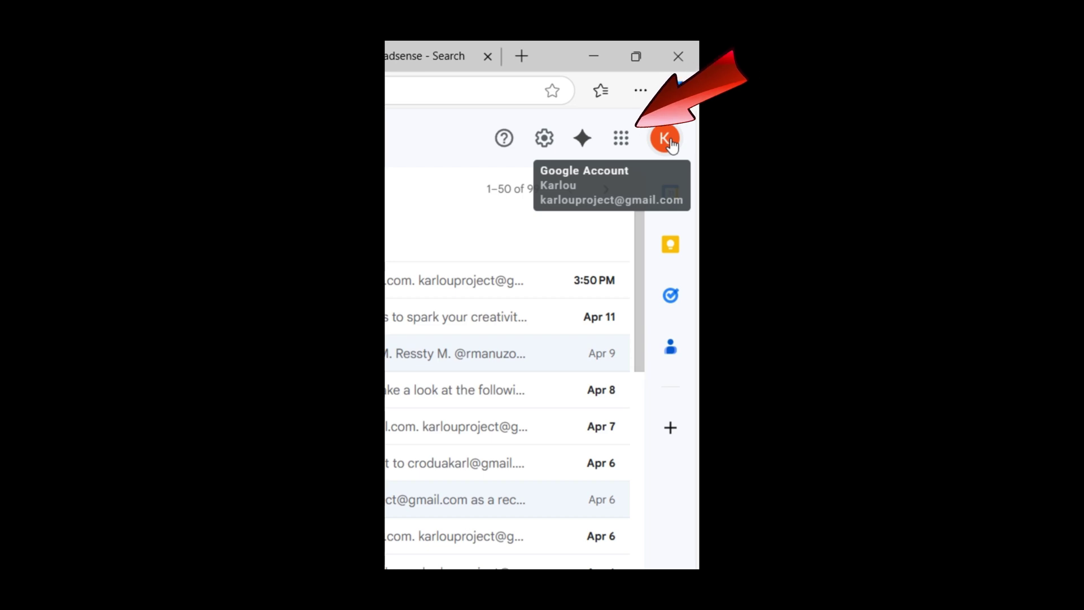
# Go from Gmail to the signed-in account's Google Account home page
pyautogui.click(623, 138)
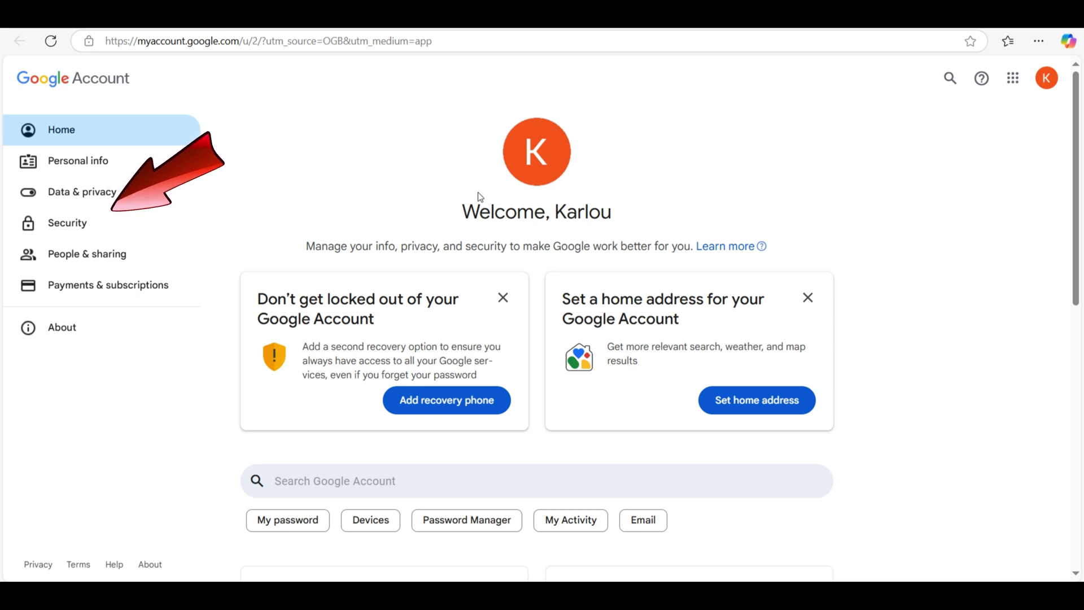
# Open the 2-Step Verification settings from the Security section of Google Account
pyautogui.click(78, 222)
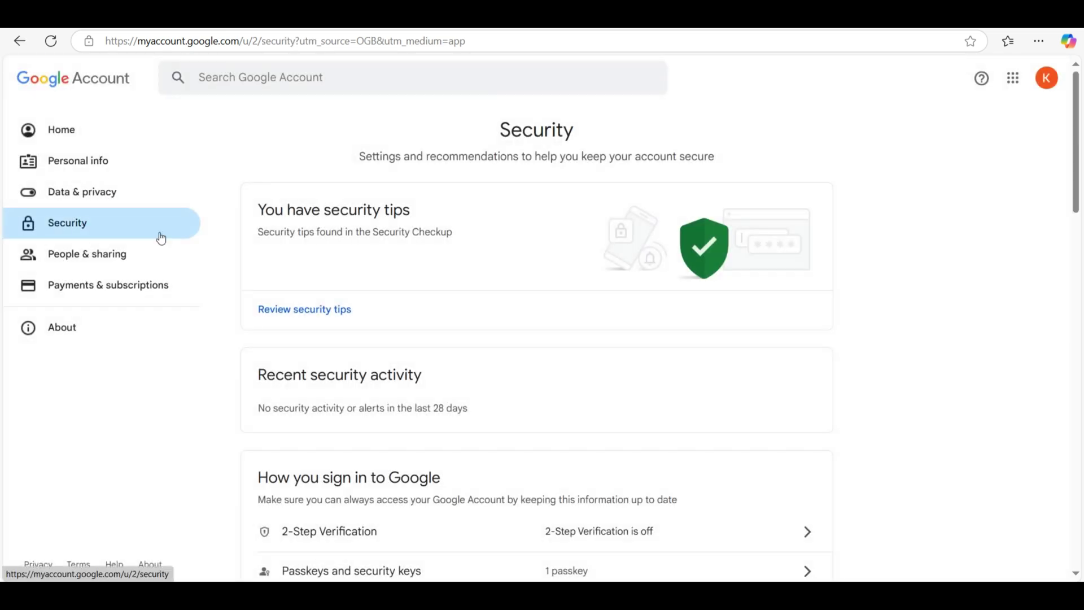
pyautogui.scroll(-3, 481, 255)
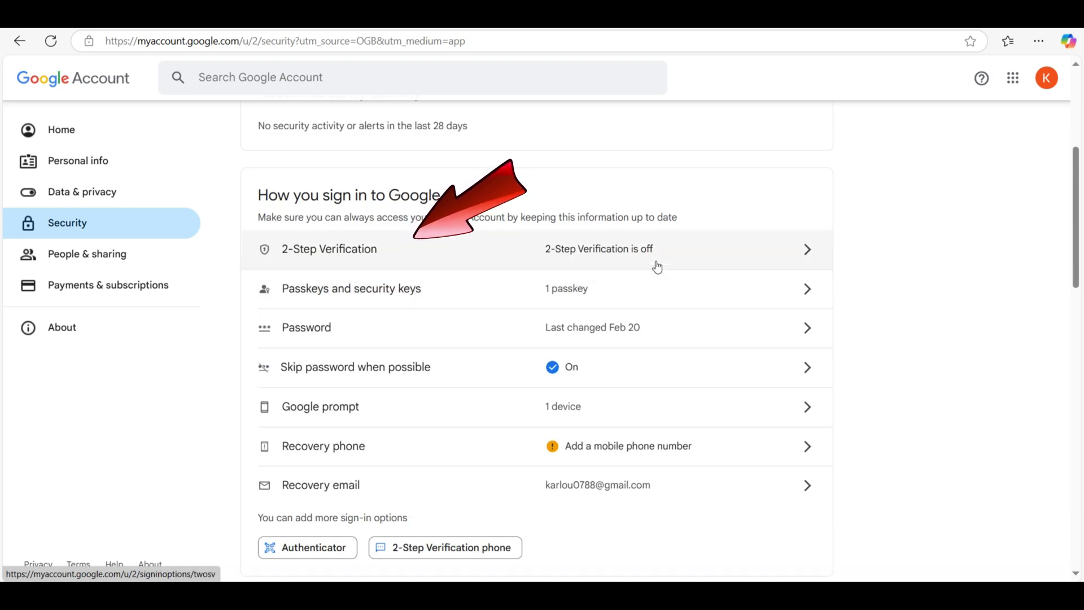
pyautogui.click(708, 258)
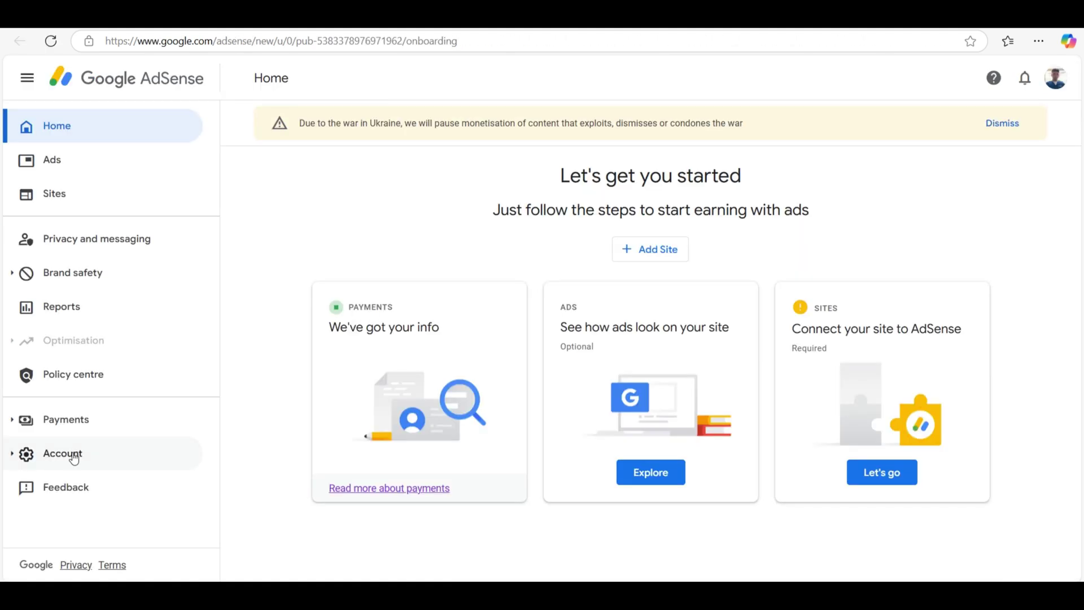
# Expand Account > Settings in AdSense and view the Account information page
pyautogui.click(74, 455)
pyautogui.click(85, 487)
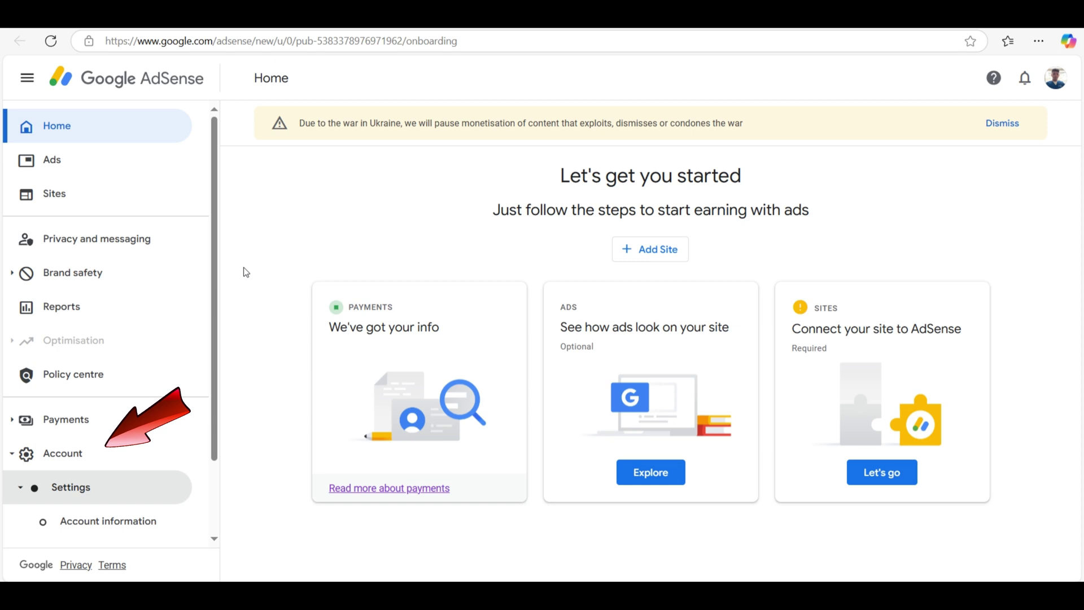
pyautogui.scroll(-1, 163, 274)
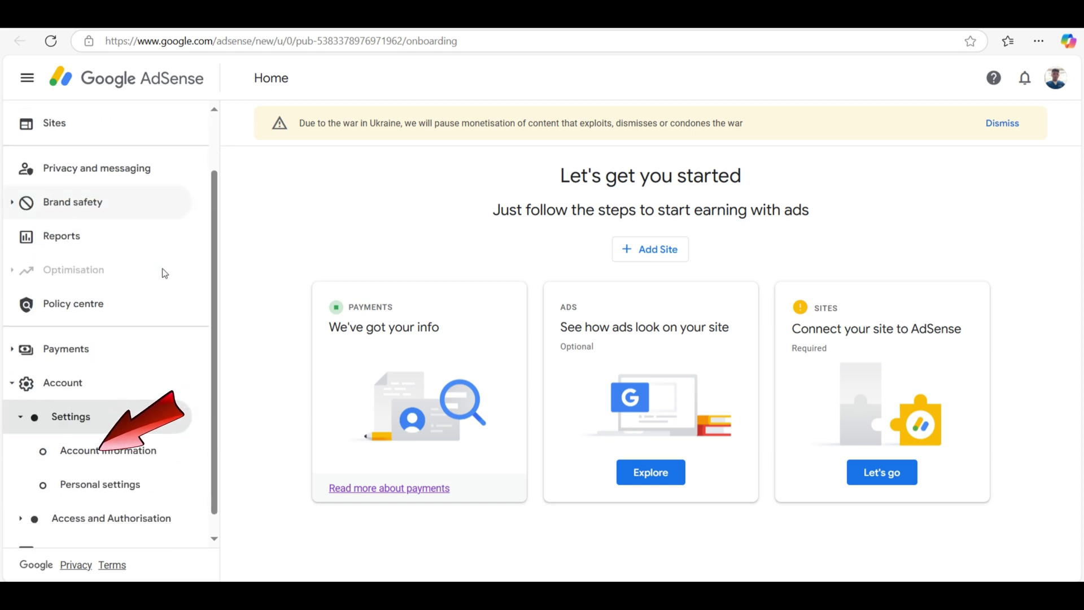
pyautogui.click(102, 440)
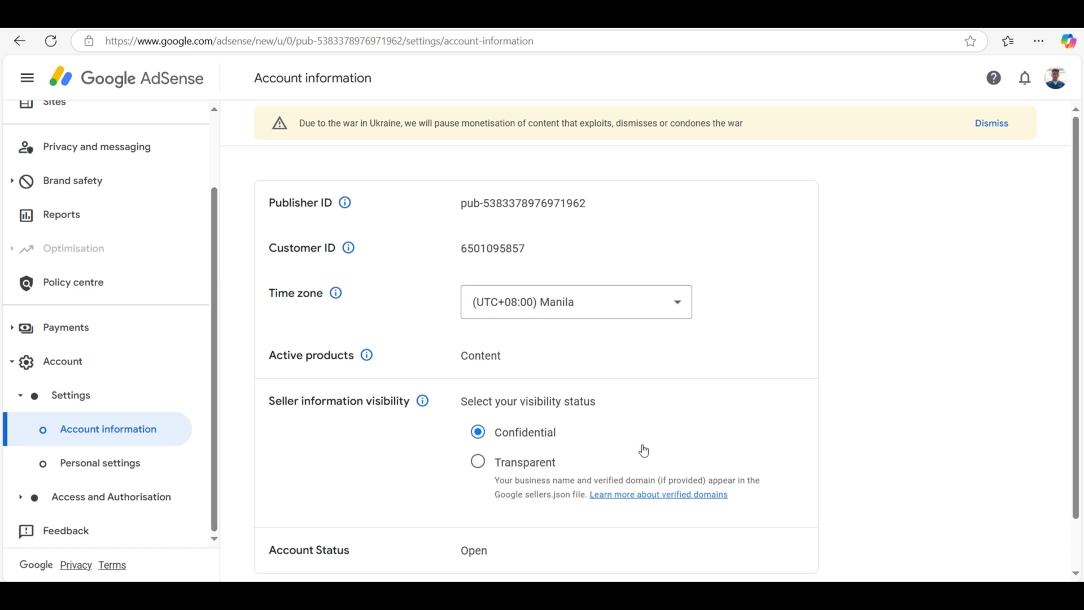
pyautogui.scroll(-1, 656, 432)
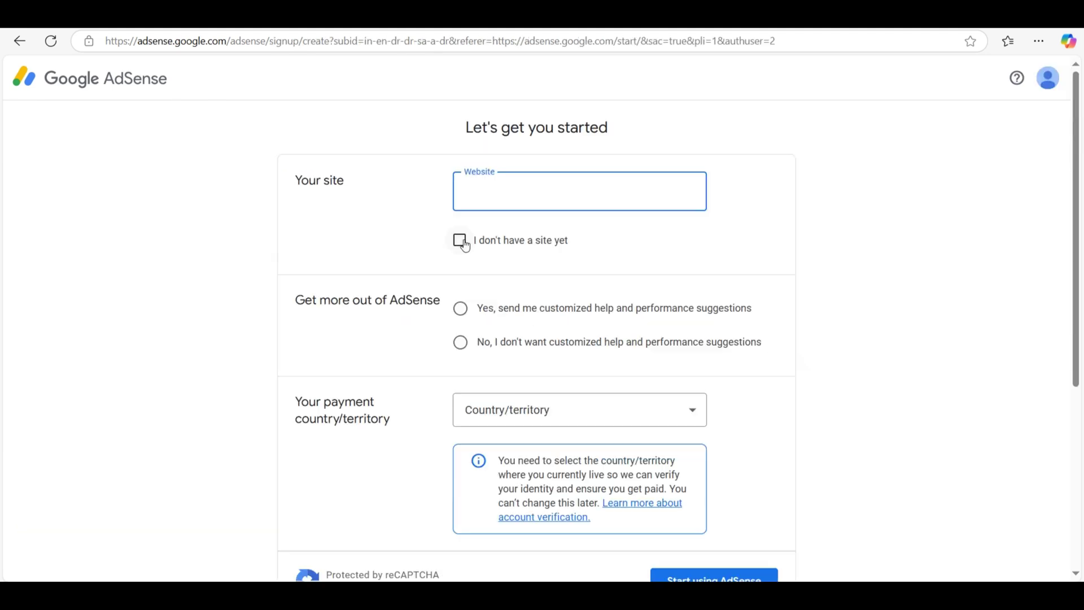
pyautogui.scroll(-2, 612, 273)
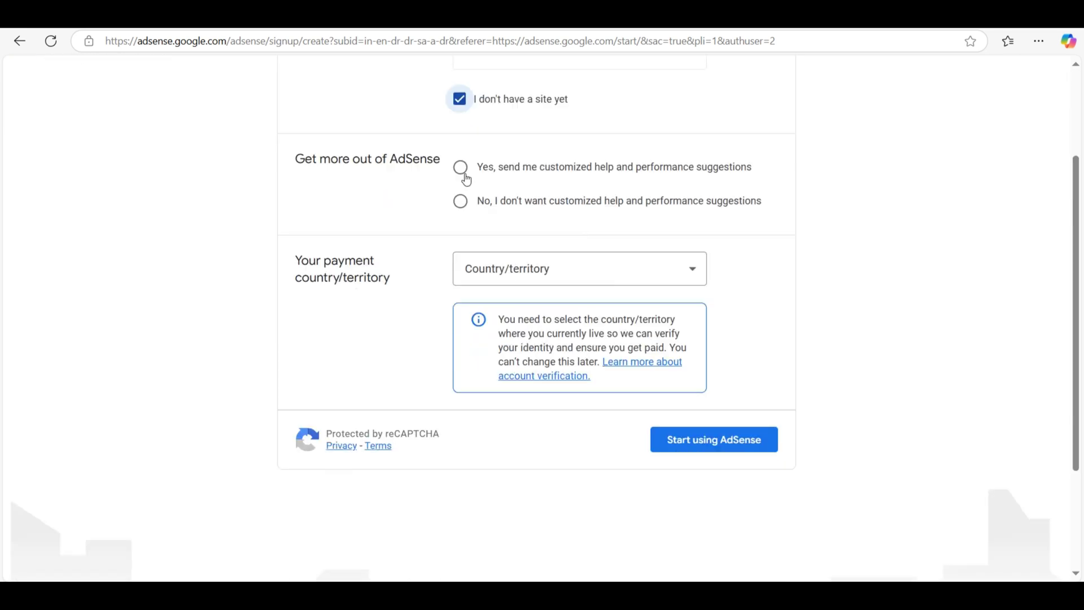
# Choose Philippines as the payment country and submit the AdSense signup form
pyautogui.click(655, 280)
pyautogui.scroll(-15, 576, 361)
pyautogui.click(519, 268)
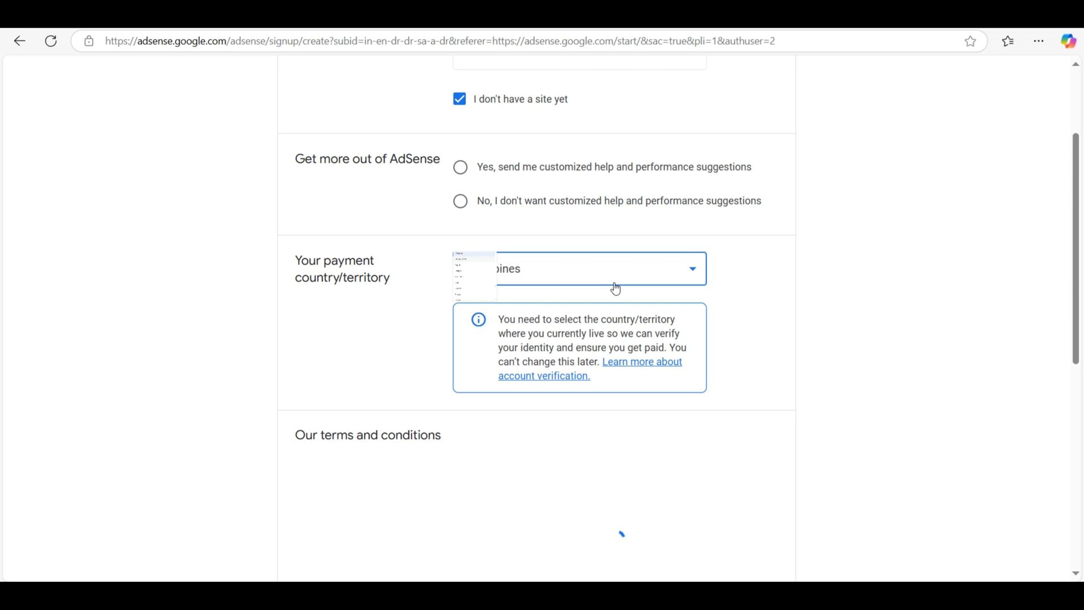
pyautogui.scroll(-2, 615, 399)
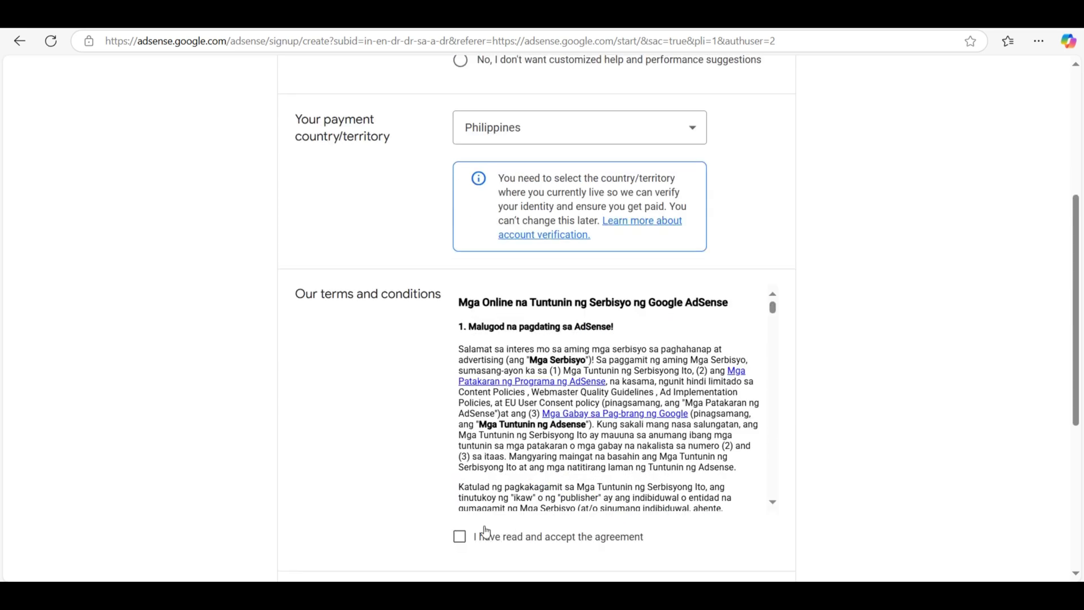
pyautogui.scroll(-5, 483, 531)
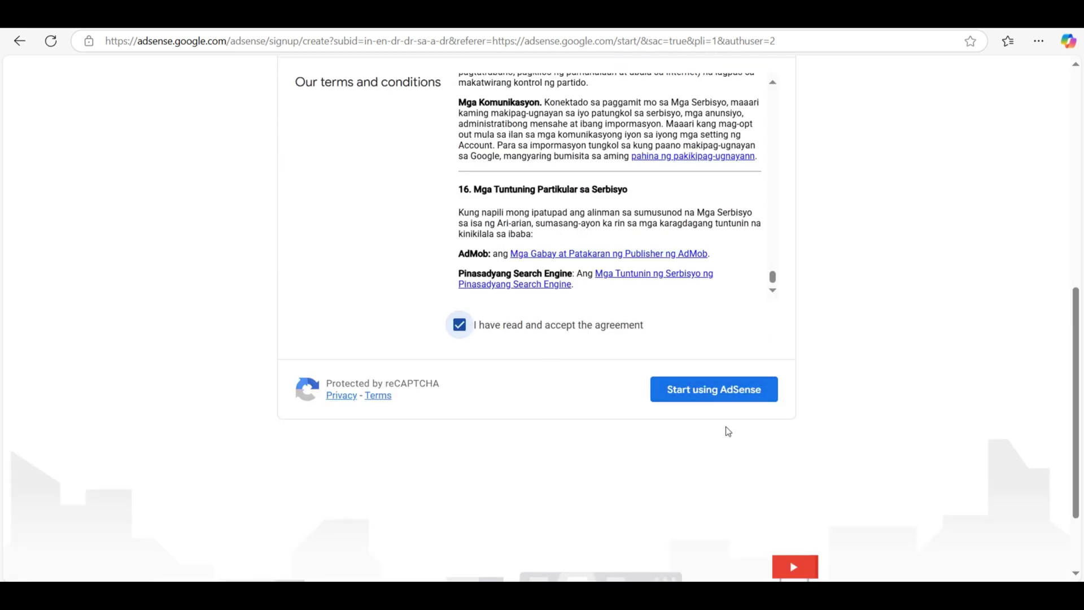
pyautogui.click(754, 397)
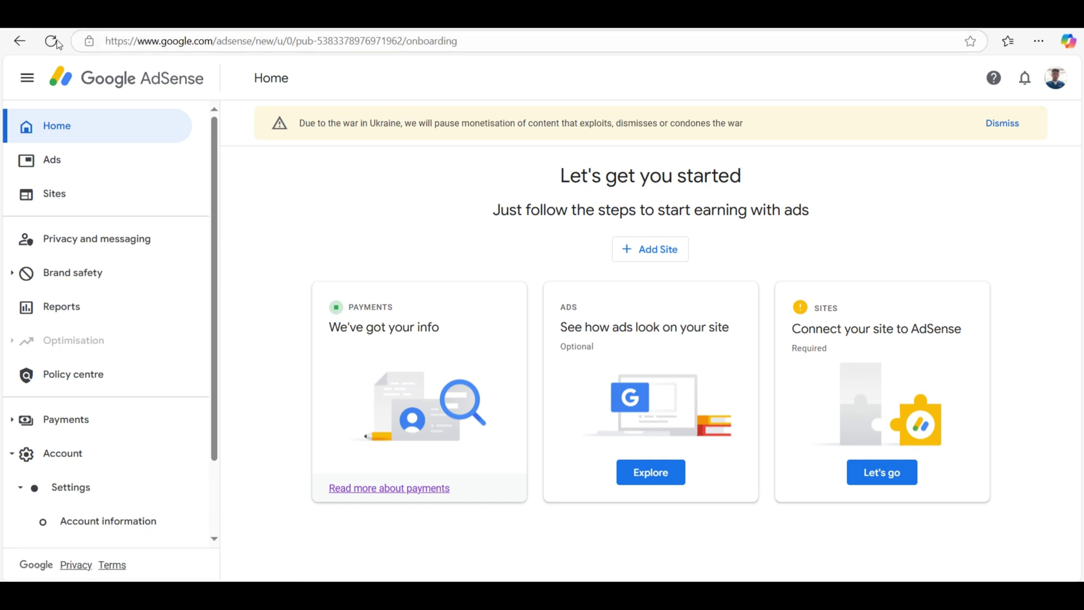